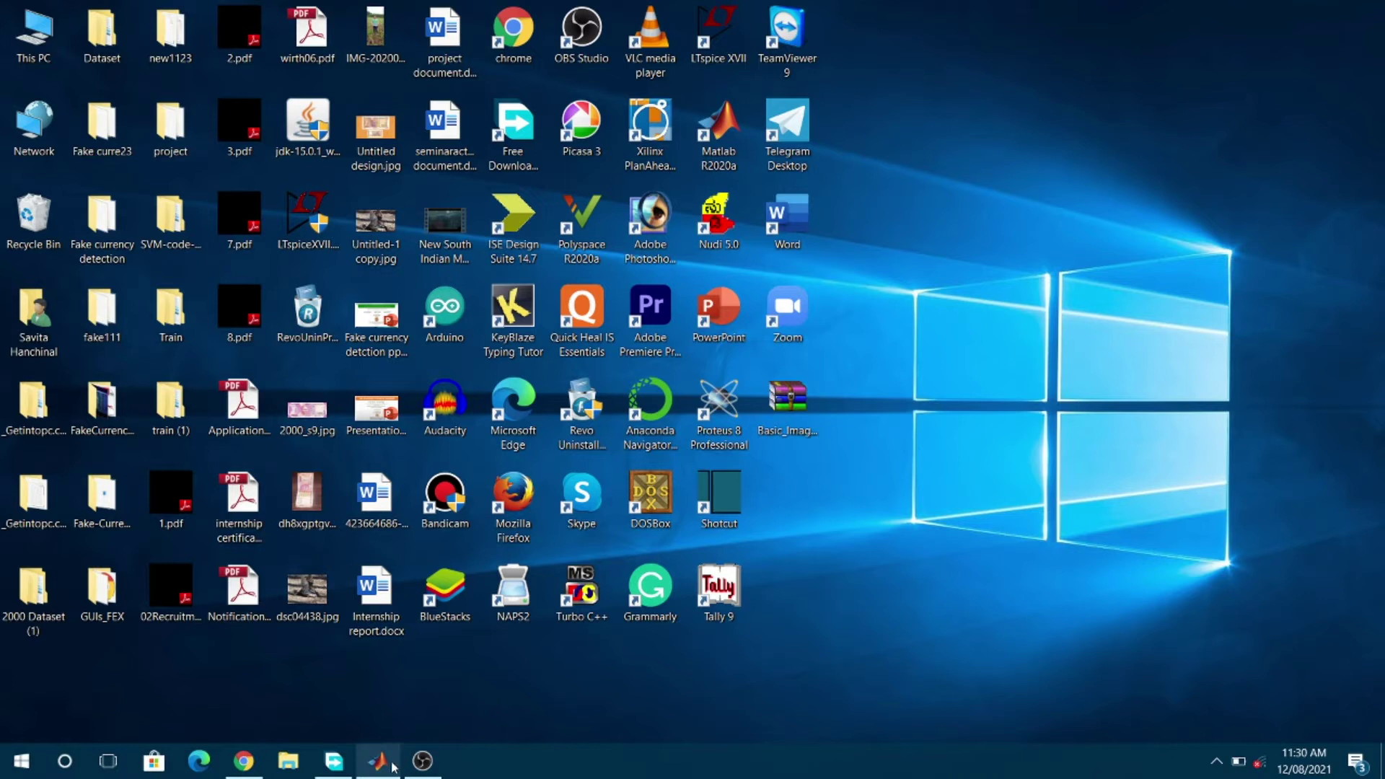
mouse_move(376, 763)
click(381, 705)
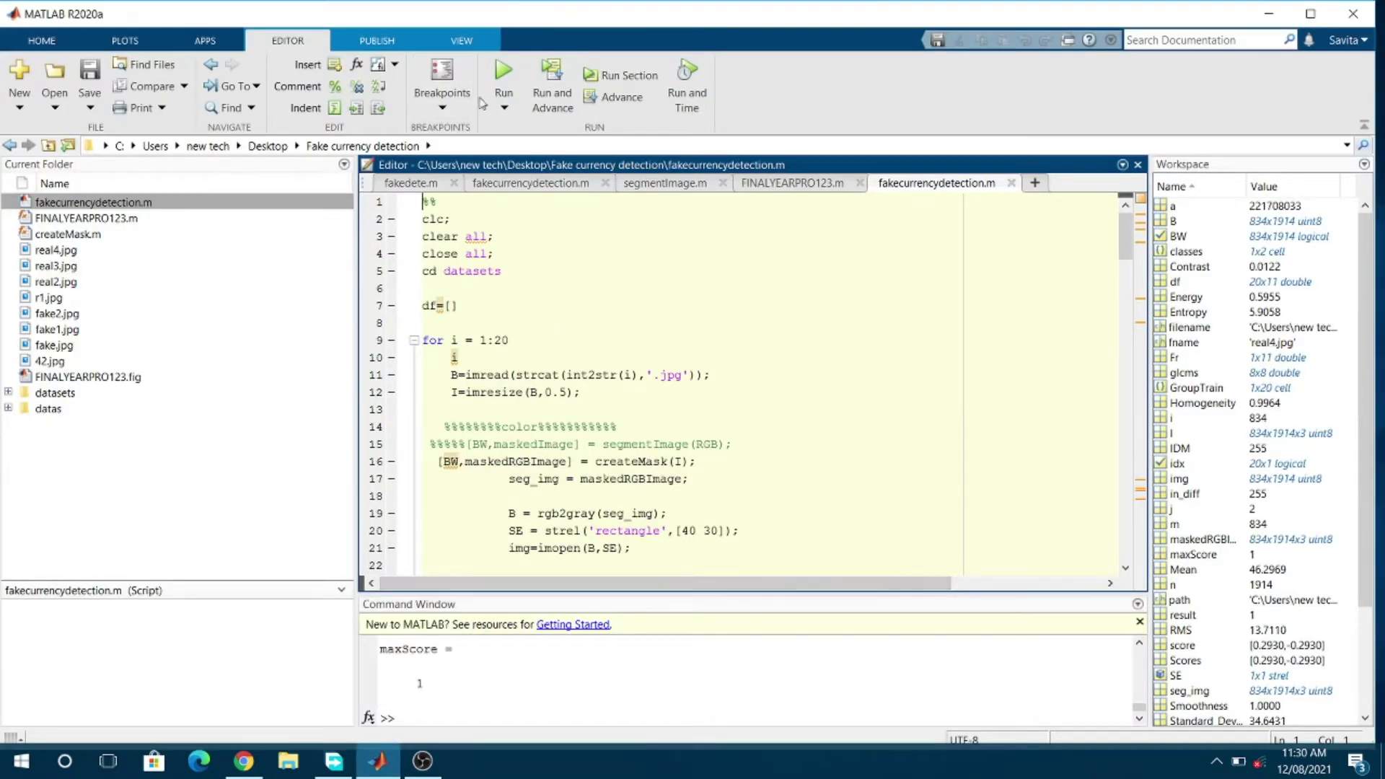
scroll(580, 330, down, 4)
scroll(581, 330, down, 4)
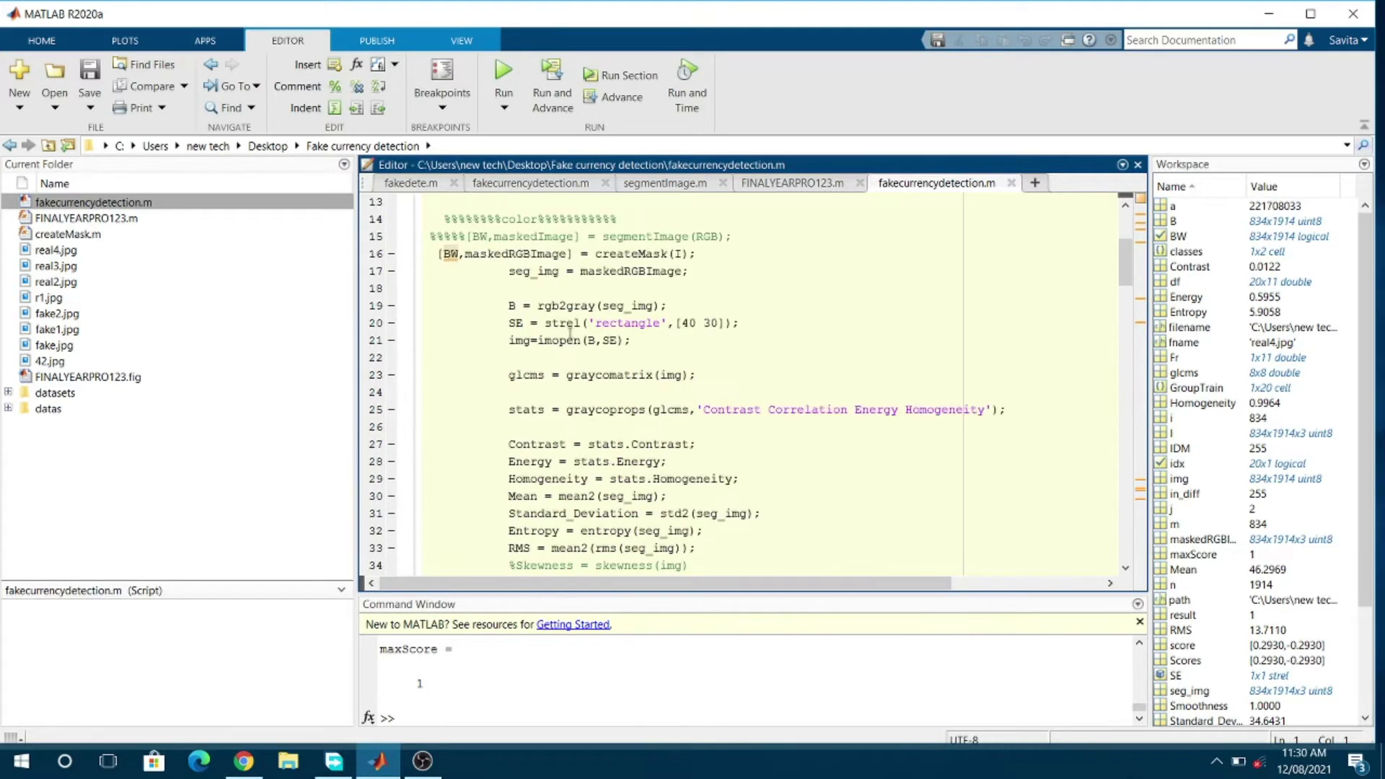
scroll(572, 329, down, 3)
scroll(572, 328, up, 5)
scroll(568, 341, up, 4)
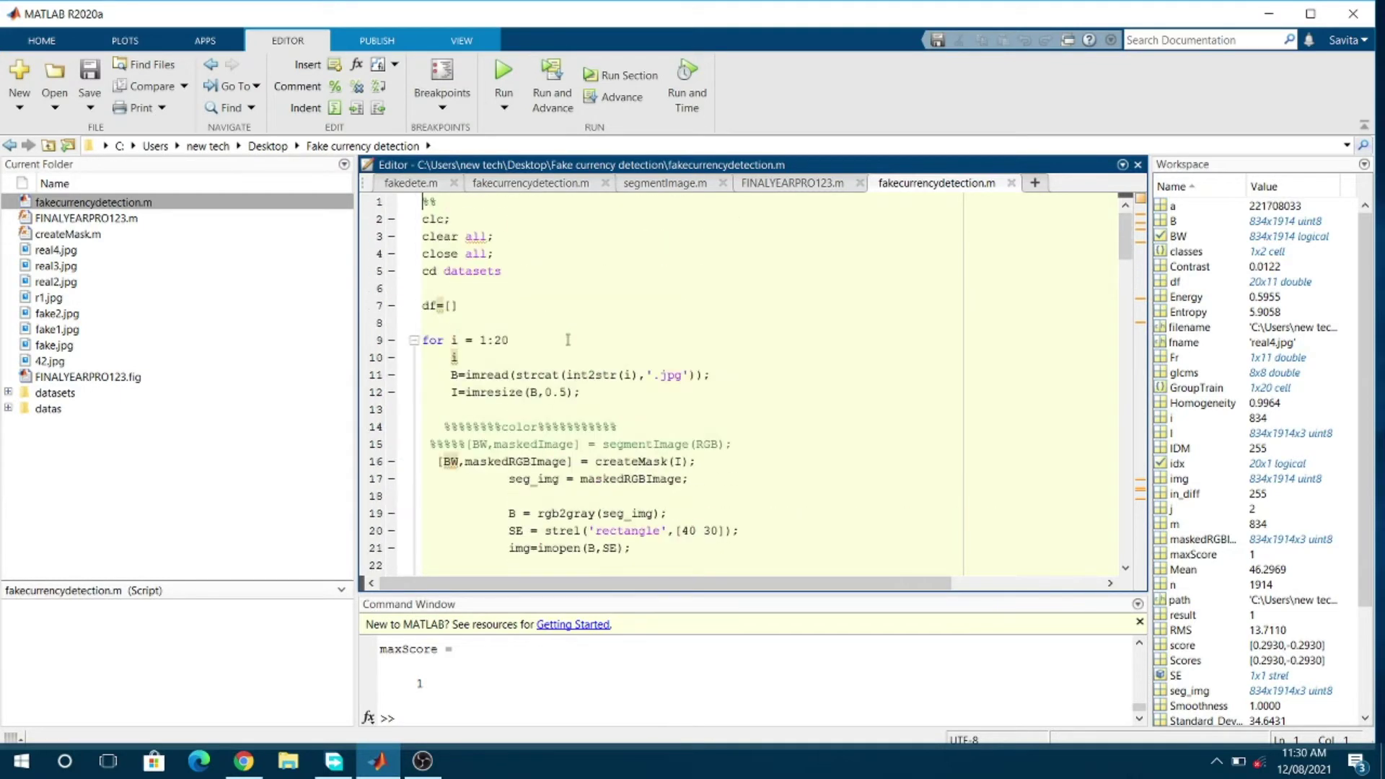
scroll(555, 319, down, 1)
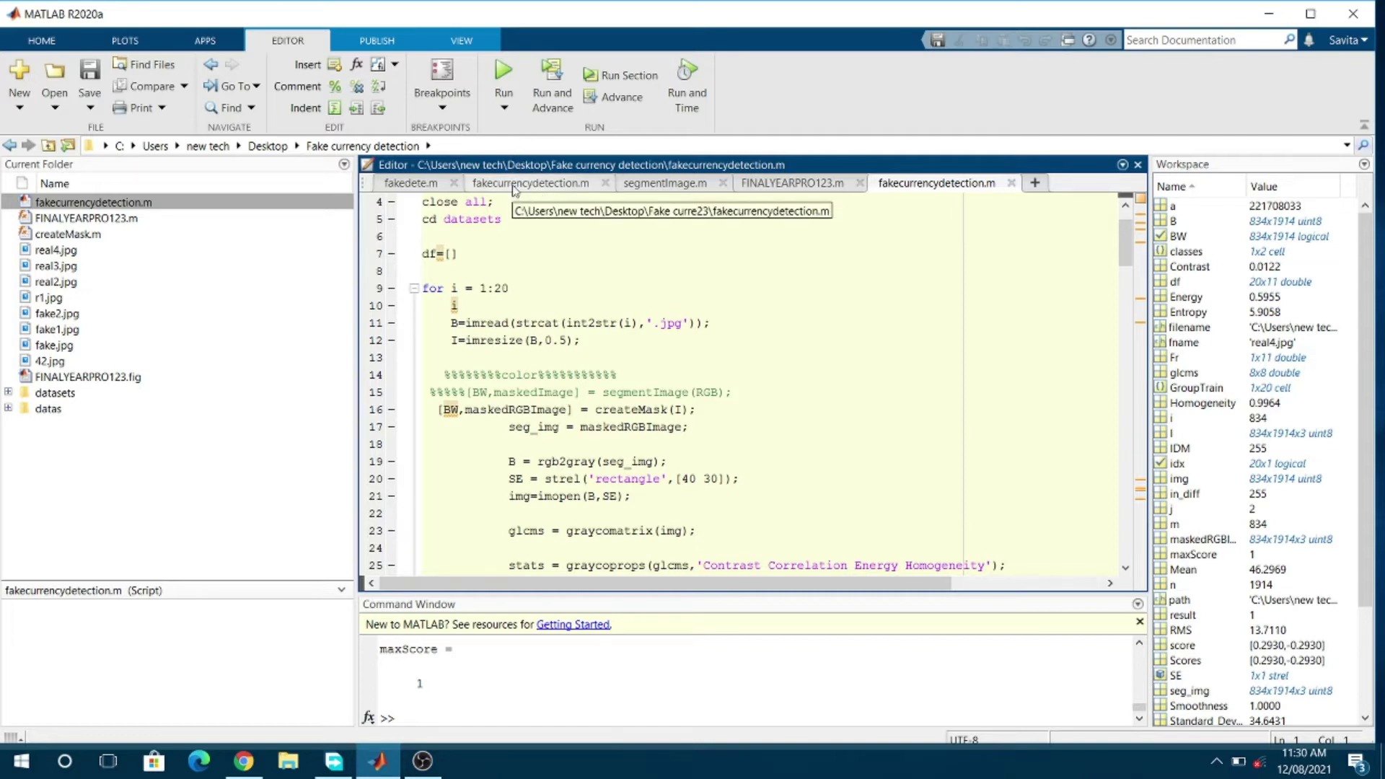
Run the detection script and choose fake.jpg in the test-currency dialog.
click(504, 76)
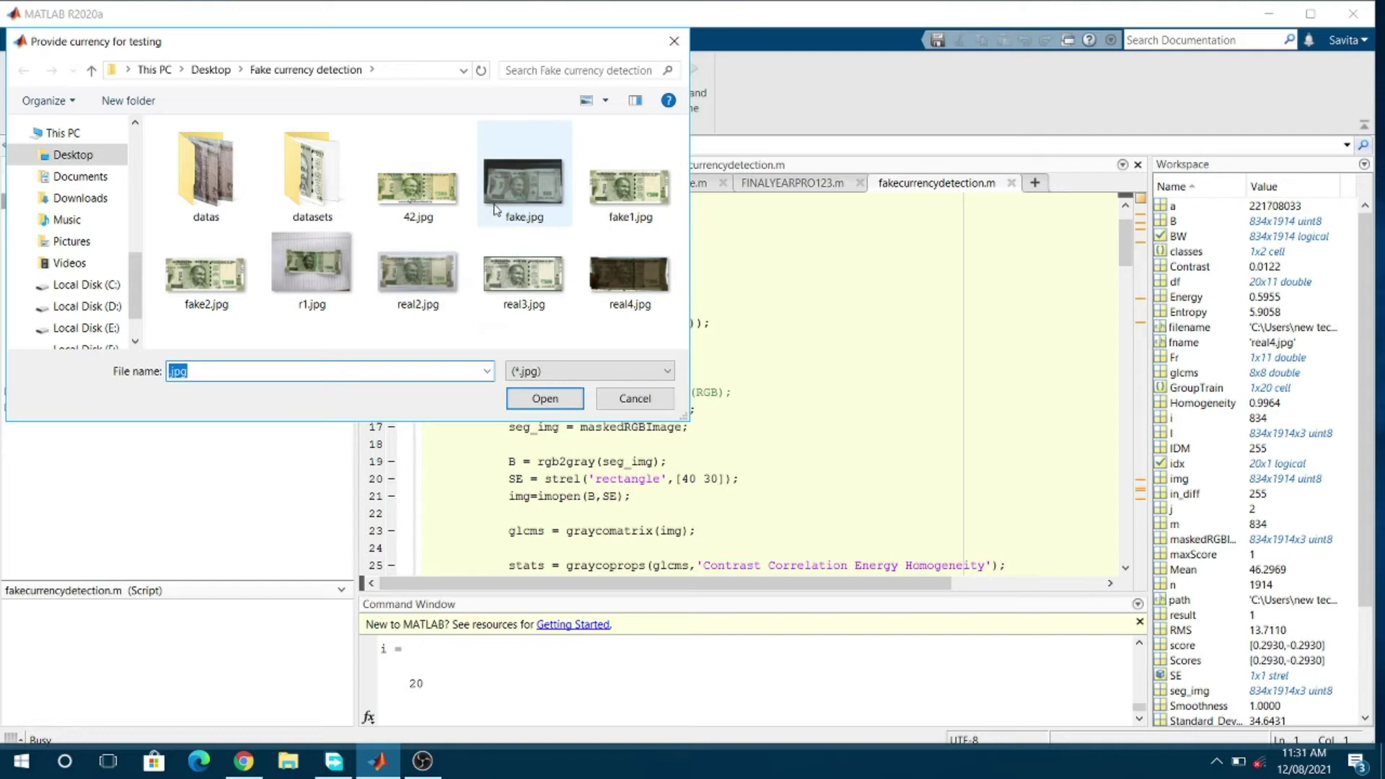
click(518, 189)
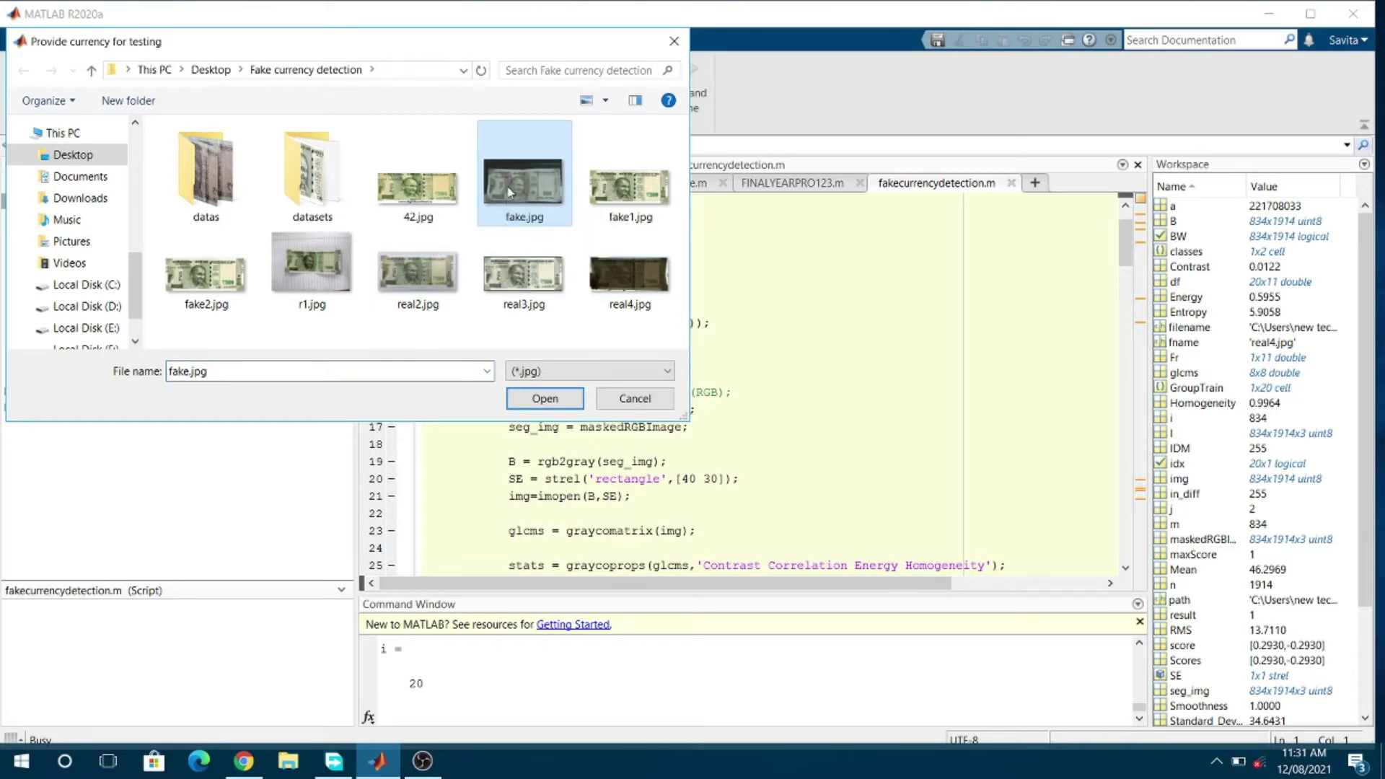
Confirm fake.jpg, then spread the Fake message box and Figures 1-4 apart to view each image.
click(545, 400)
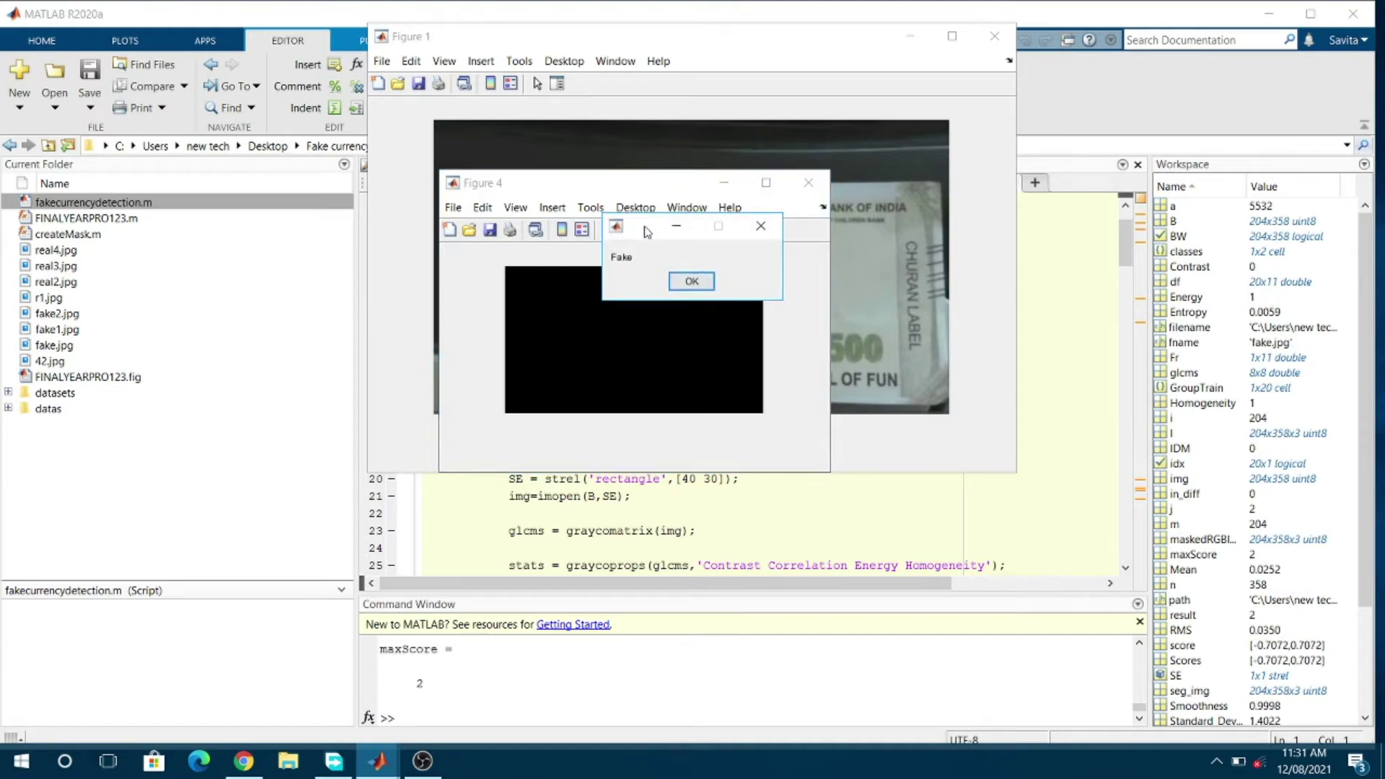
drag(648, 229, 580, 485)
drag(643, 183, 1104, 235)
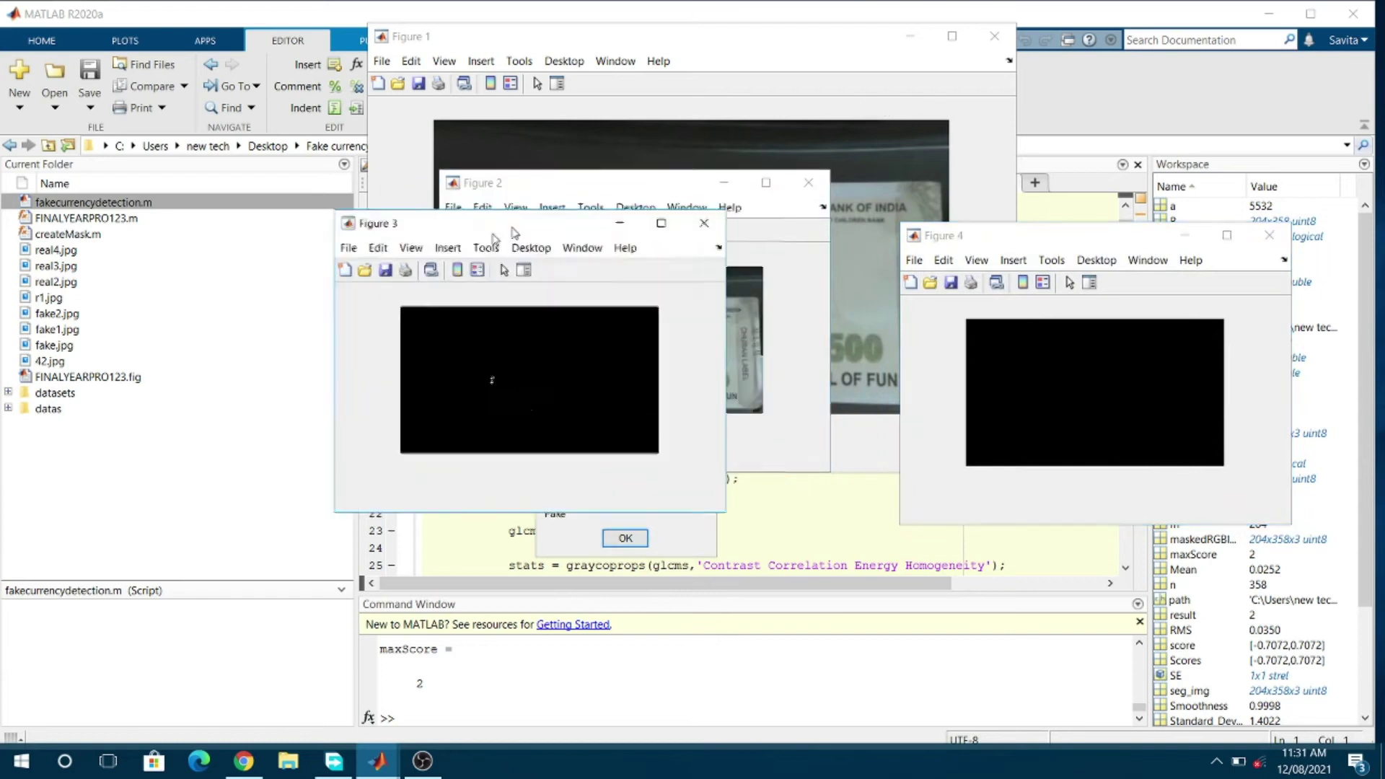
drag(610, 183, 212, 278)
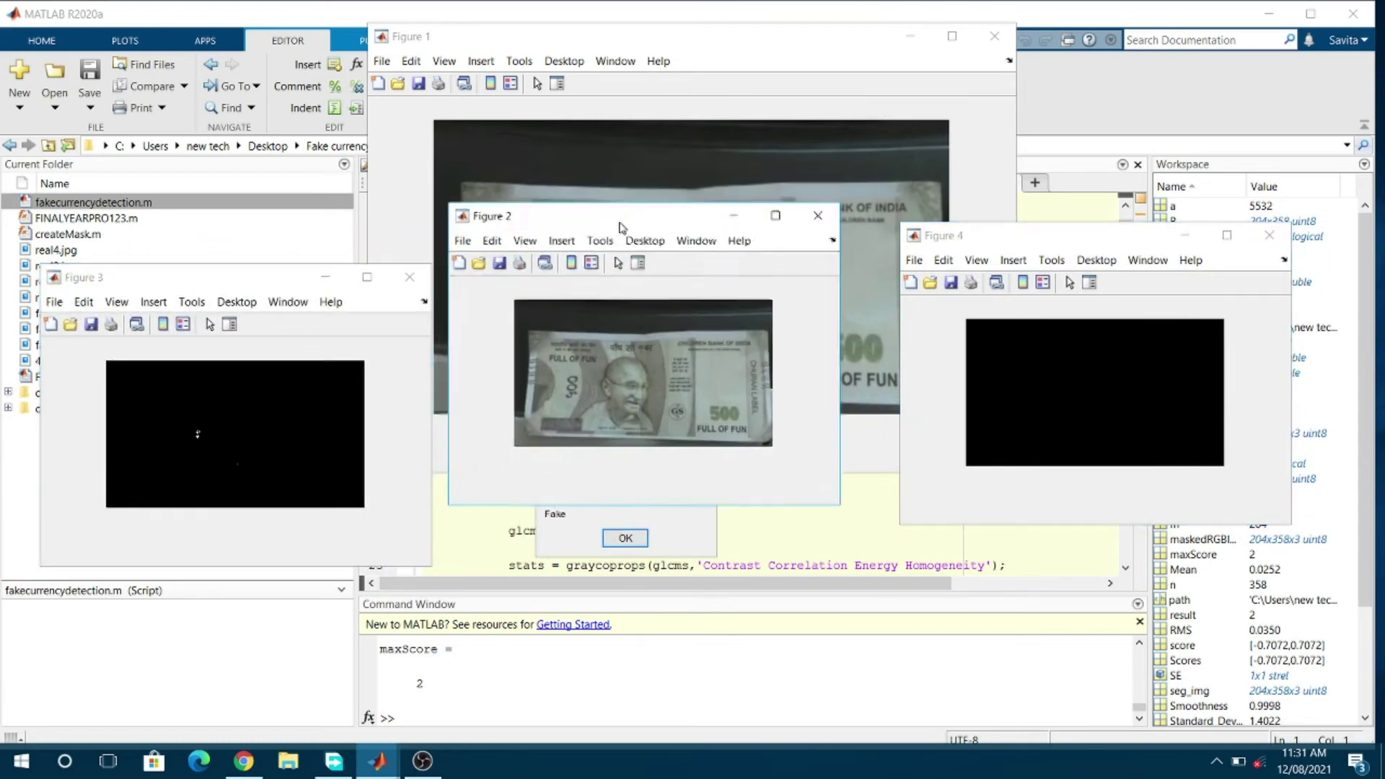
drag(611, 184, 937, 547)
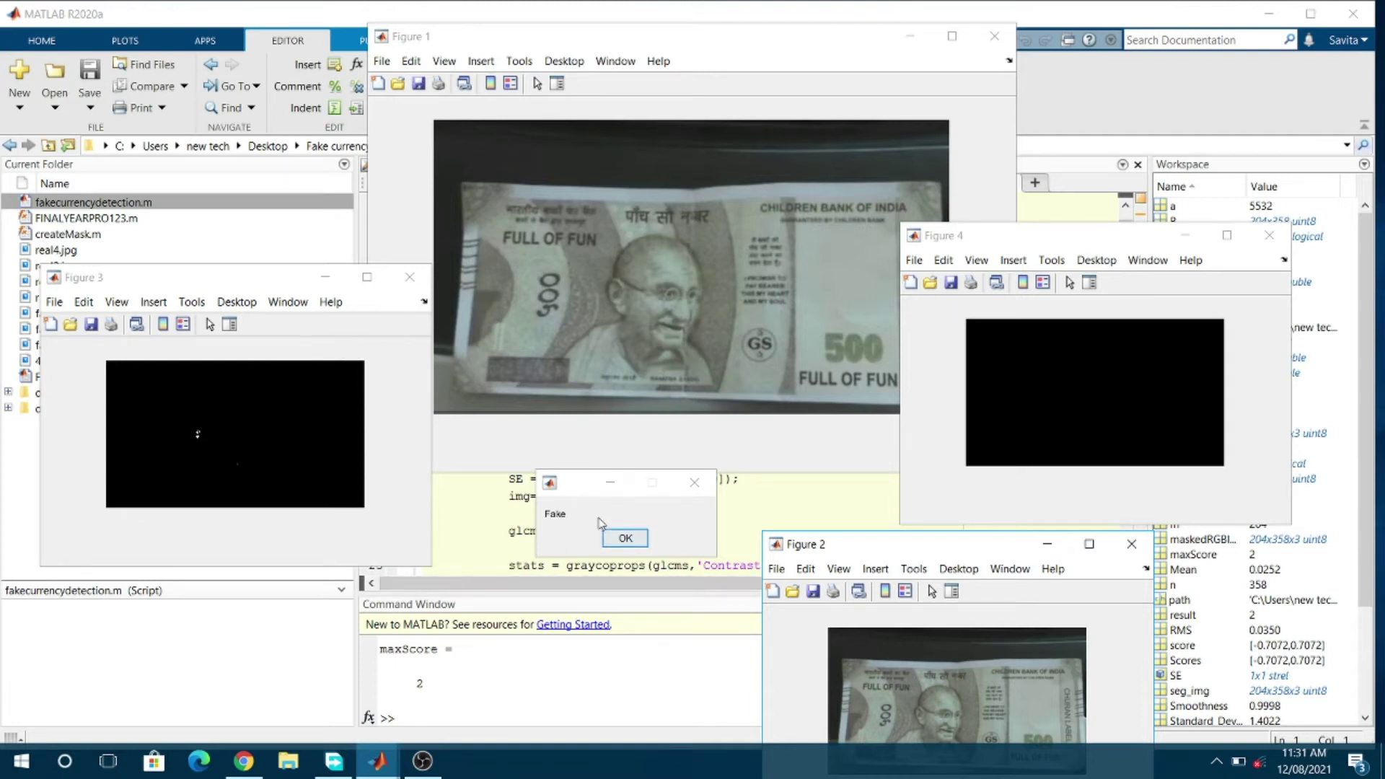
Dismiss the Fake message and close the banknote, mask and remaining figure windows.
click(625, 540)
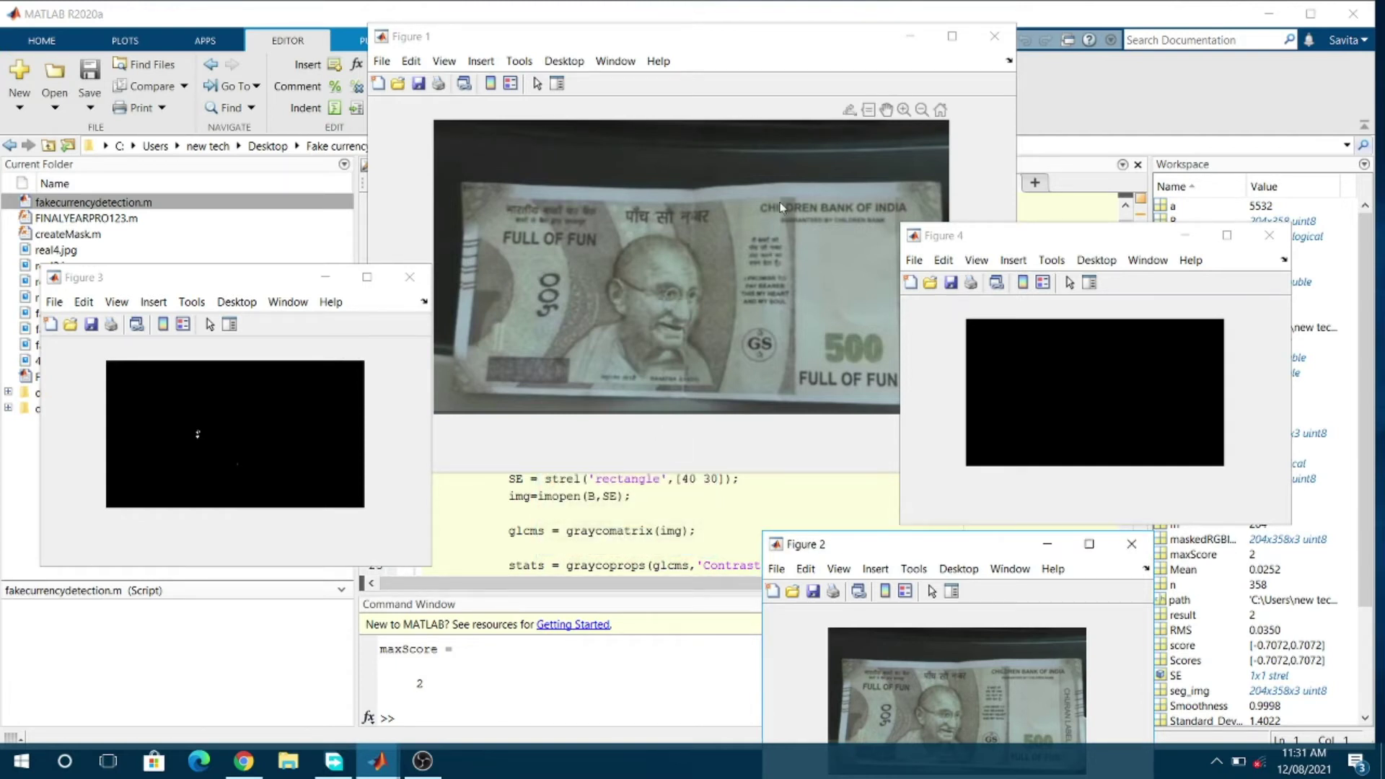
click(998, 39)
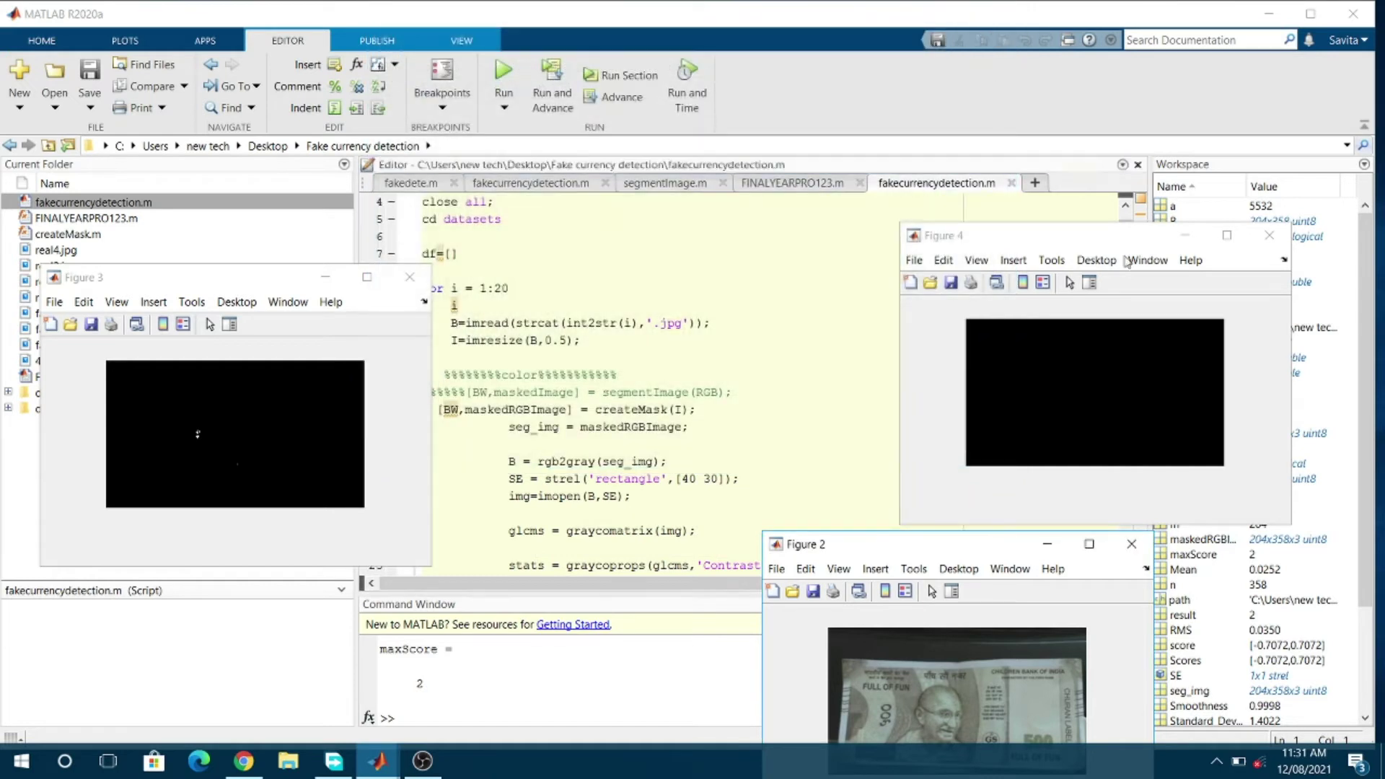
click(1268, 235)
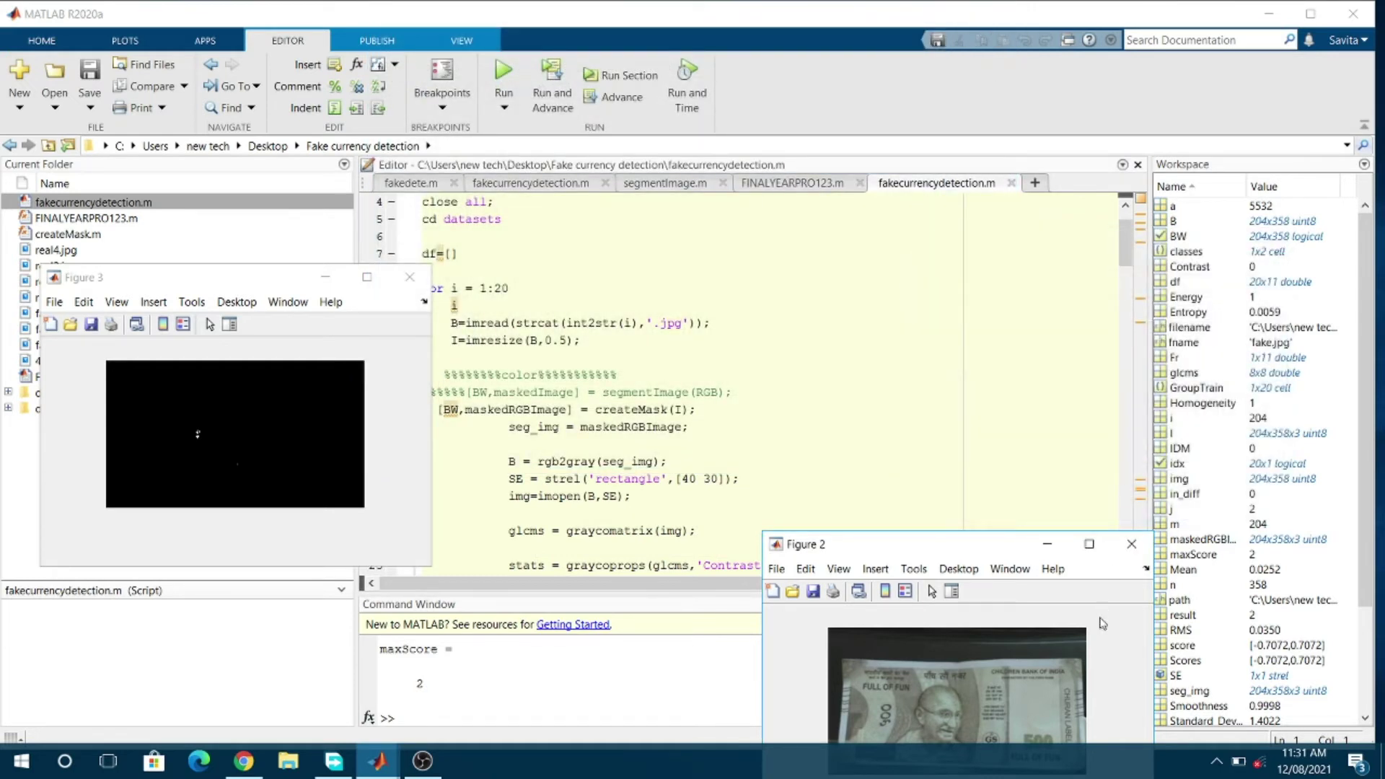
click(1131, 544)
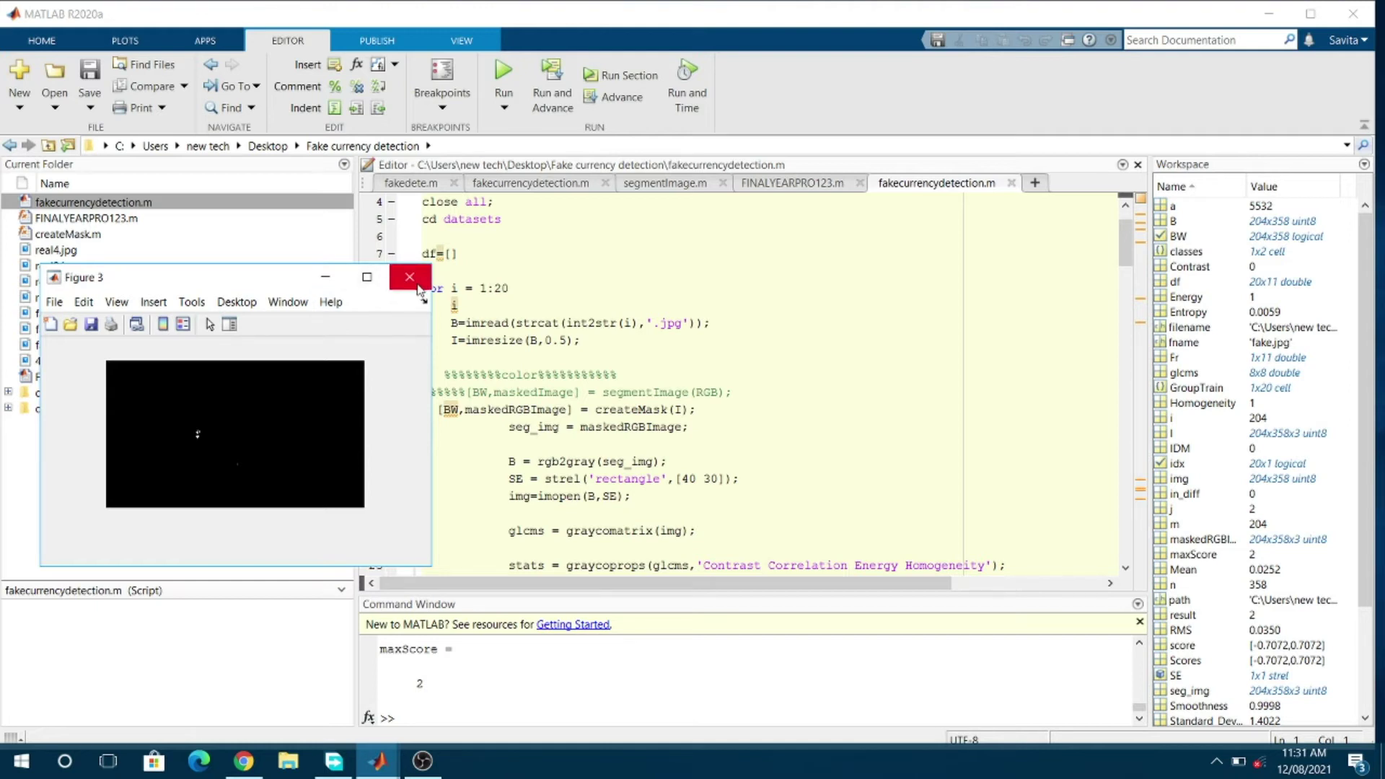
click(417, 284)
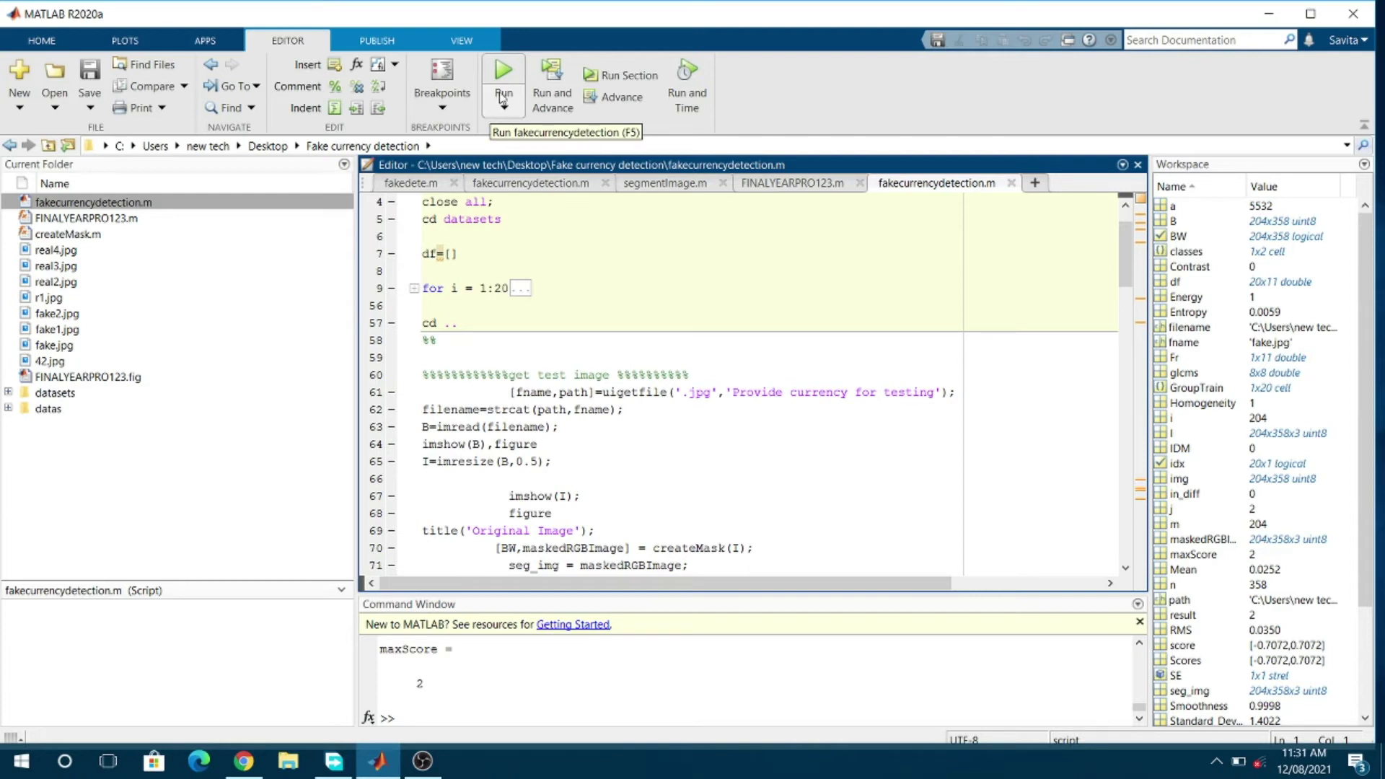
Run the script again and load real4.jpg as the note to test.
click(503, 78)
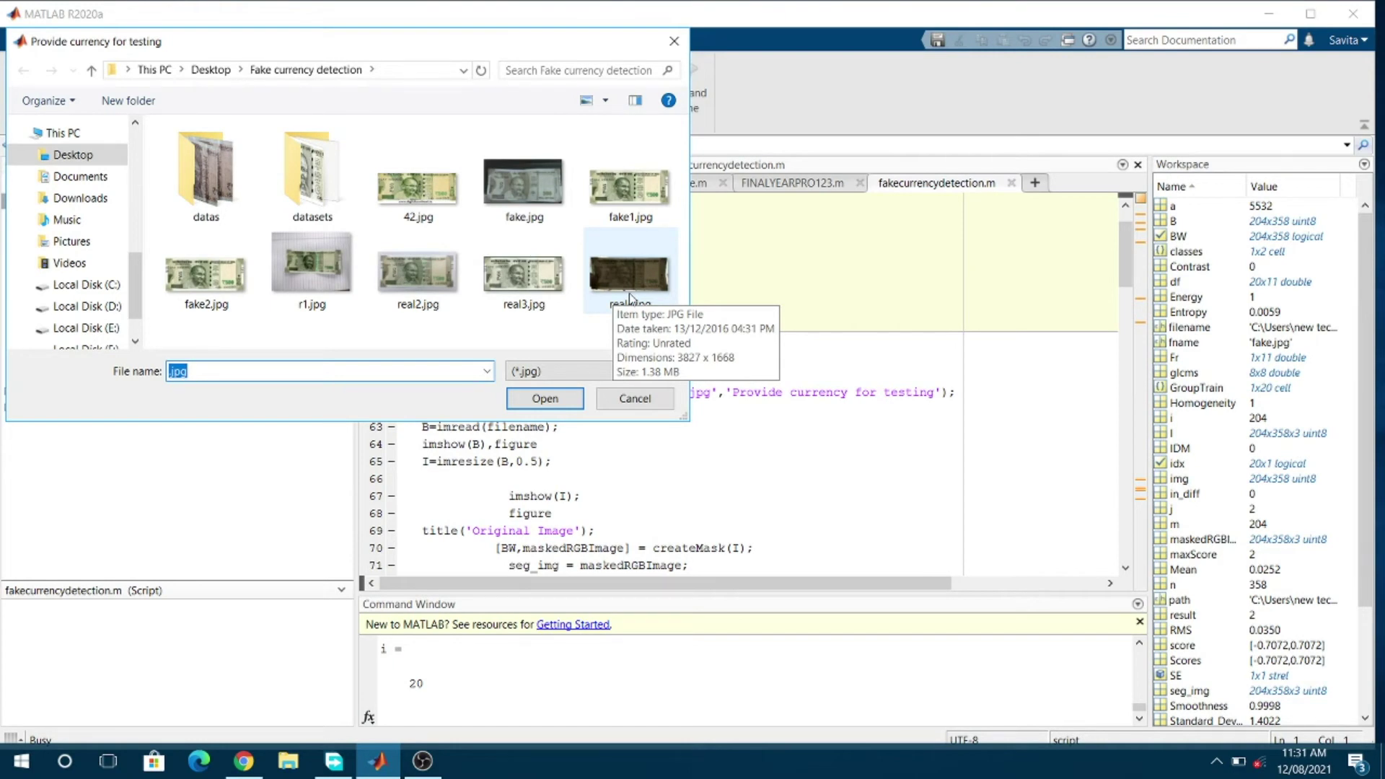
click(629, 277)
click(545, 399)
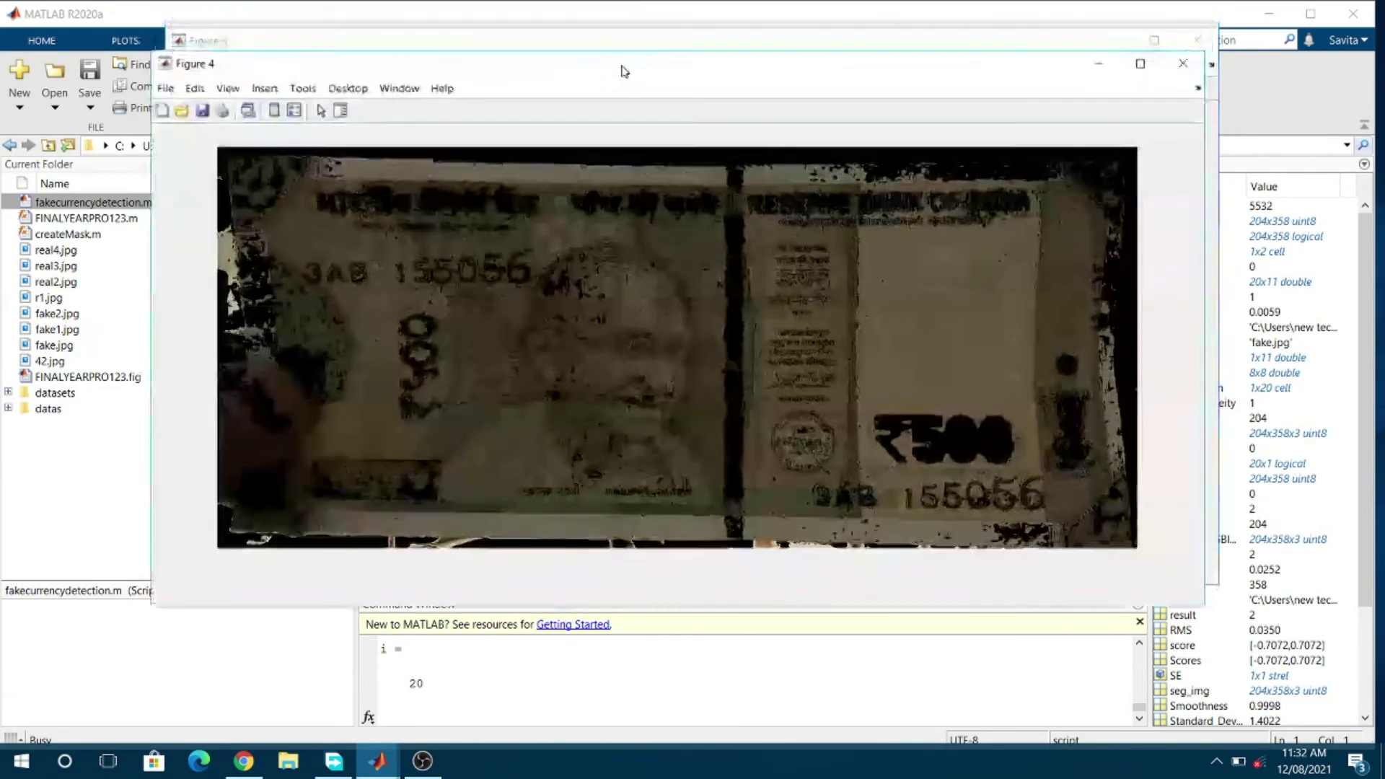
Move the processed real4.jpg figure aside to reveal the black-and-white mask in Figure 3.
drag(622, 71, 511, 357)
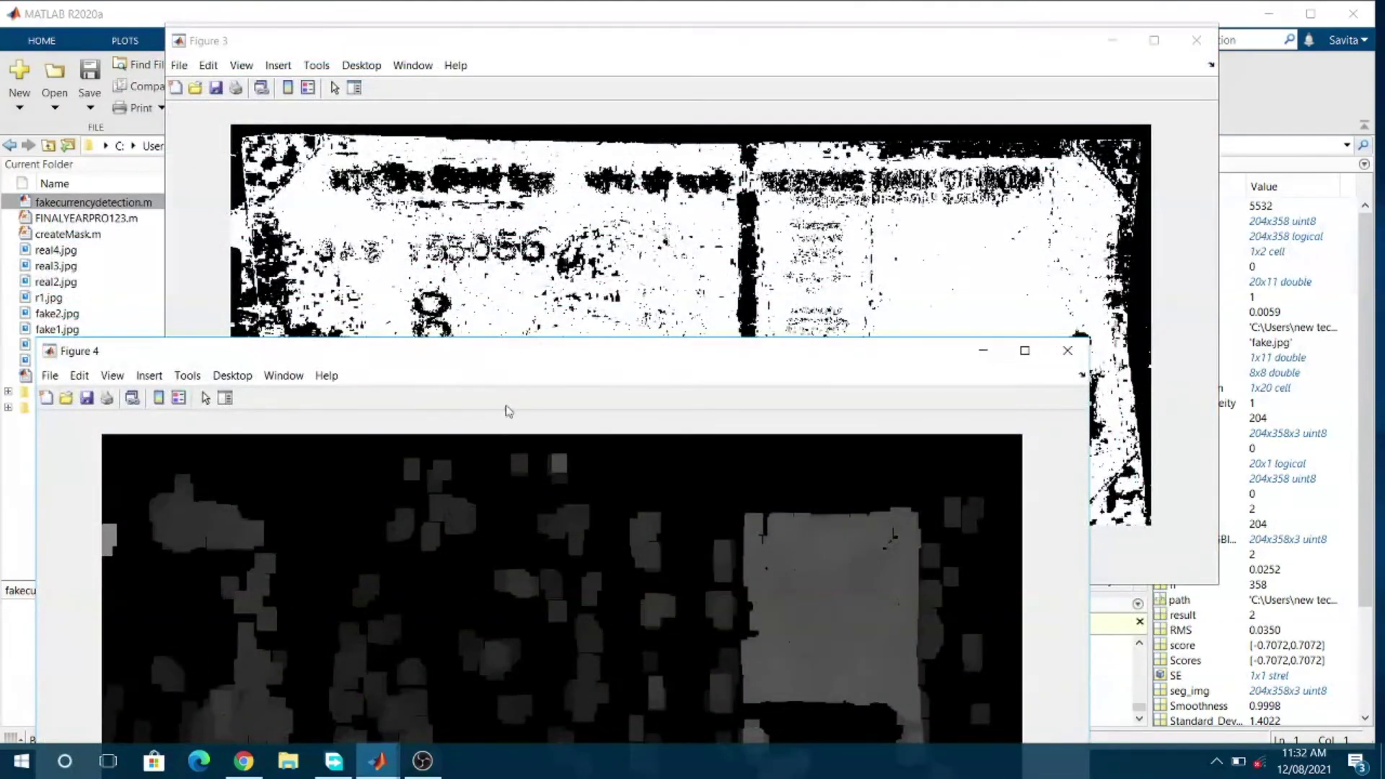